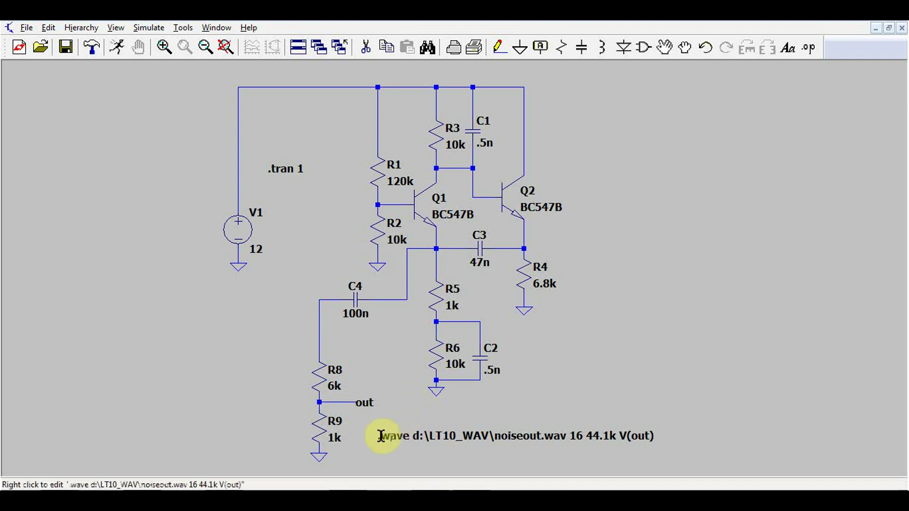
Open LTspice Help to look up the .WAVE directive.
click(249, 28)
Read the .WAVE topic, marking its example file path, two node names and -1 to +1 full-scale range.
click(274, 43)
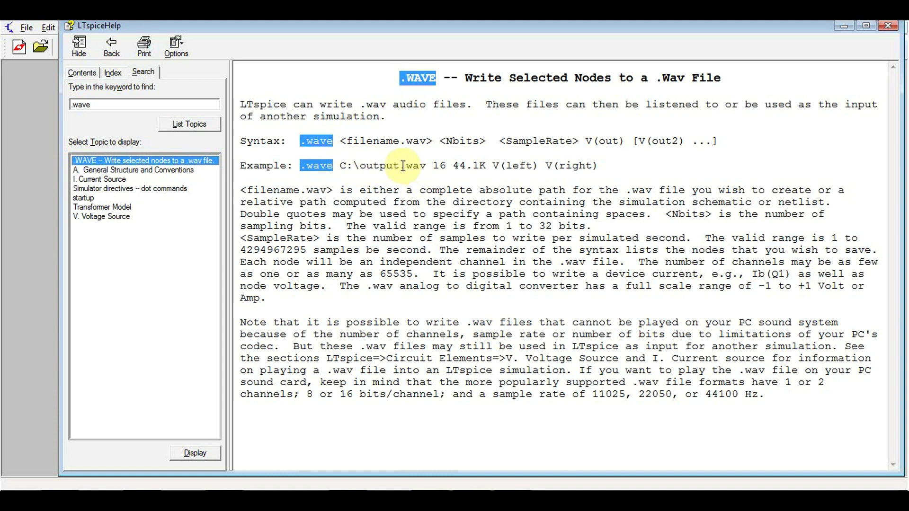
click(391, 187)
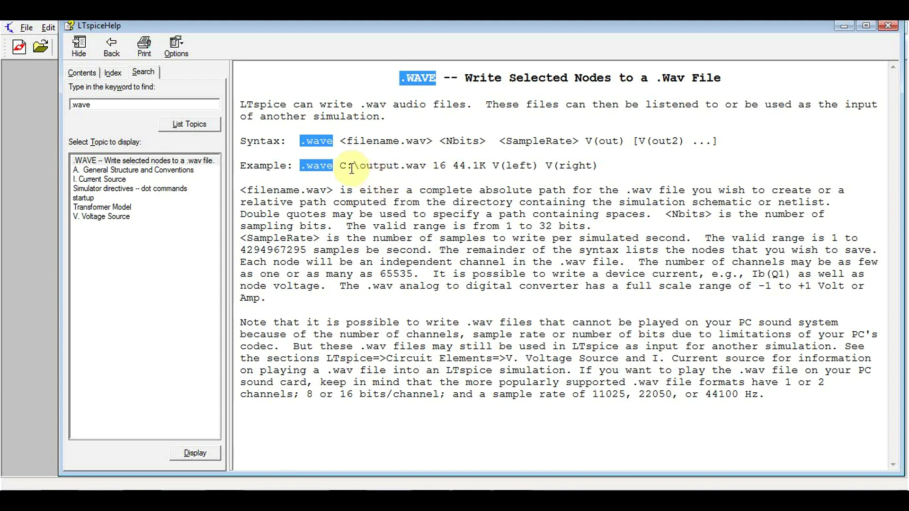
drag(341, 165, 427, 167)
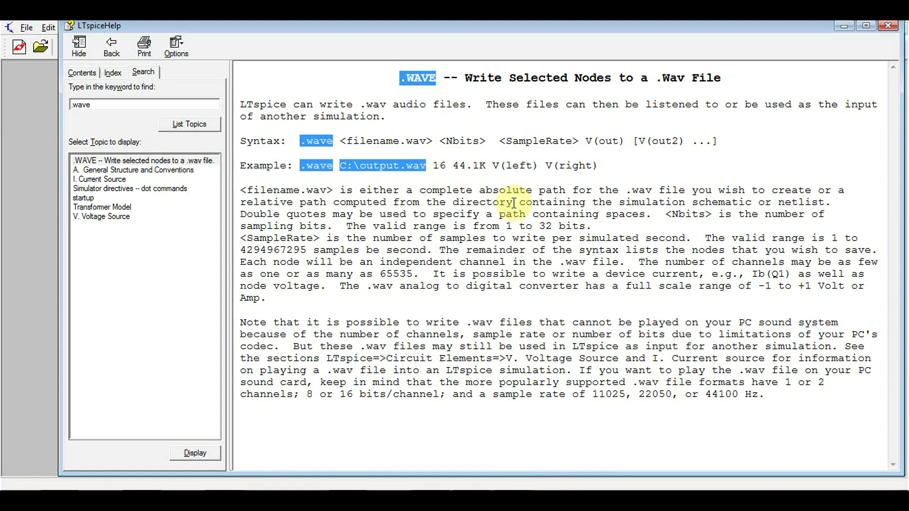
drag(492, 166, 583, 172)
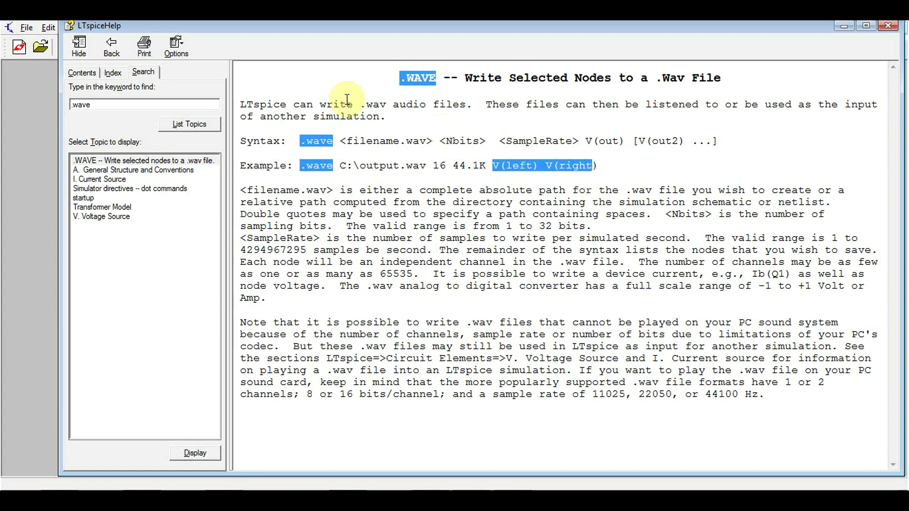
click(682, 156)
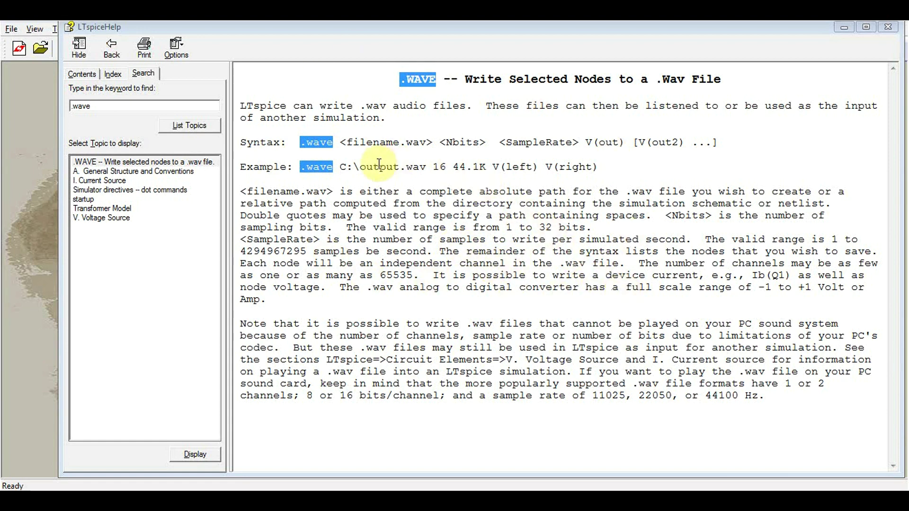
drag(759, 287, 811, 292)
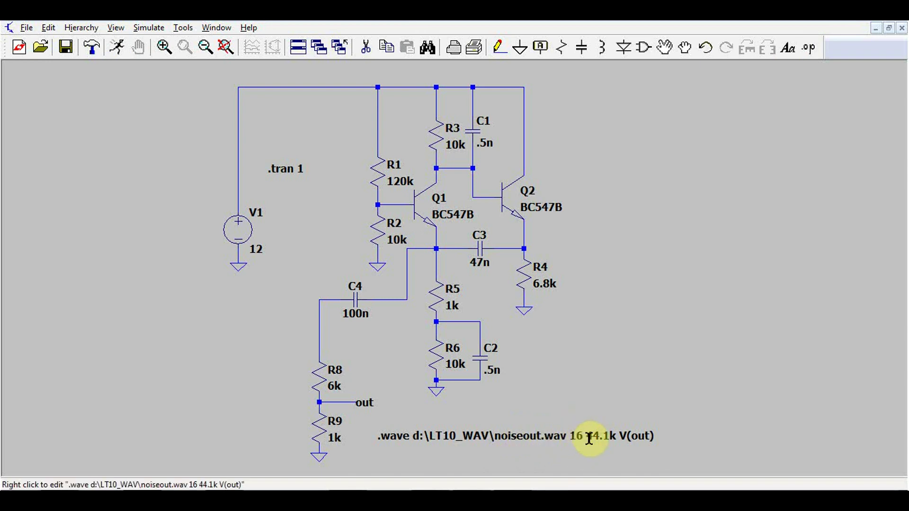
Run the oscillator simulation, zoom into the V(out) waveform, and close the FFT plot.
click(118, 45)
drag(243, 99, 425, 220)
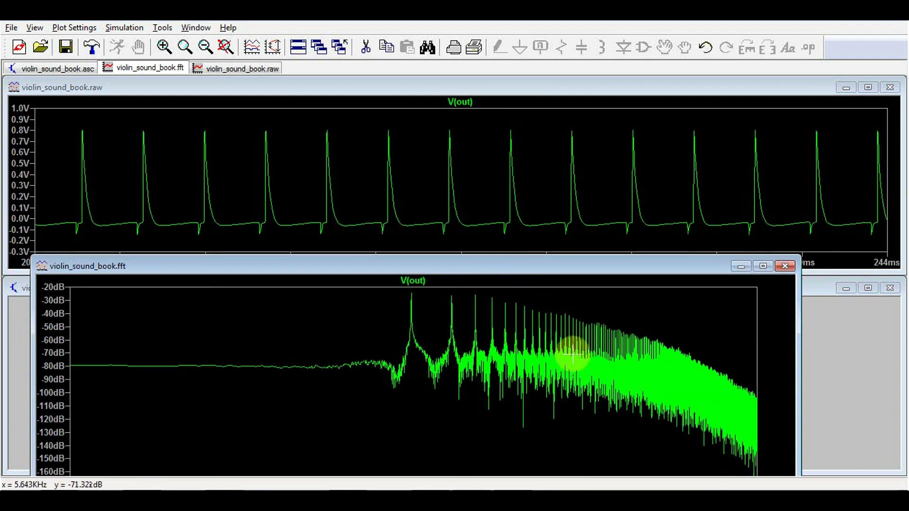
click(785, 266)
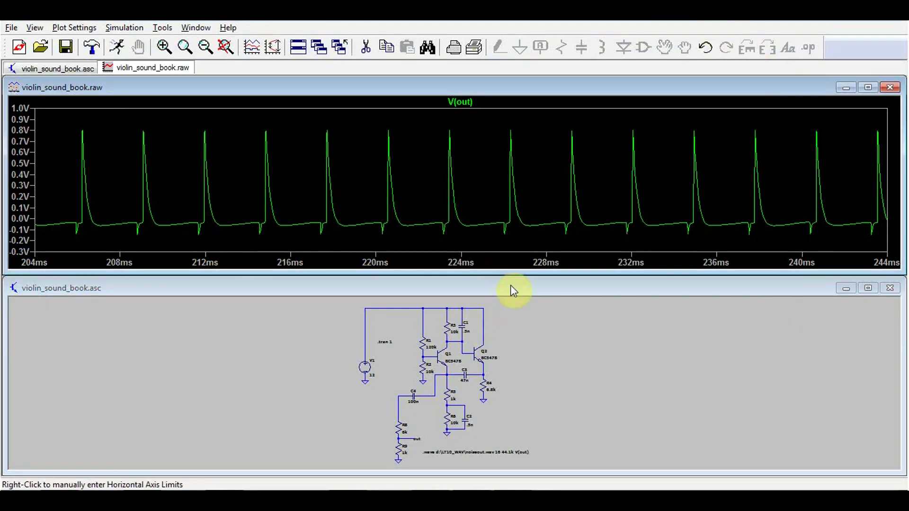
Change capacitor C1's capacitance to 15n.
click(511, 288)
scroll(469, 345, down, 2)
scroll(469, 345, up, 4)
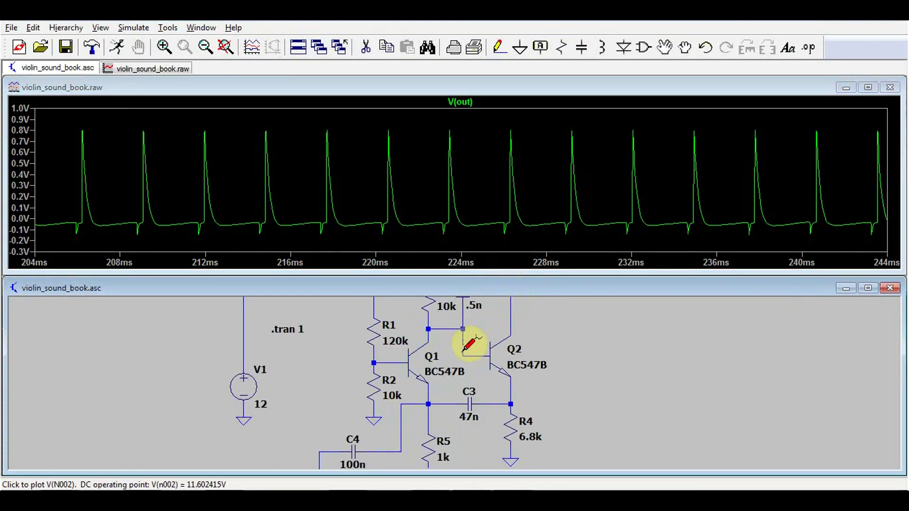
scroll(469, 344, down, 3)
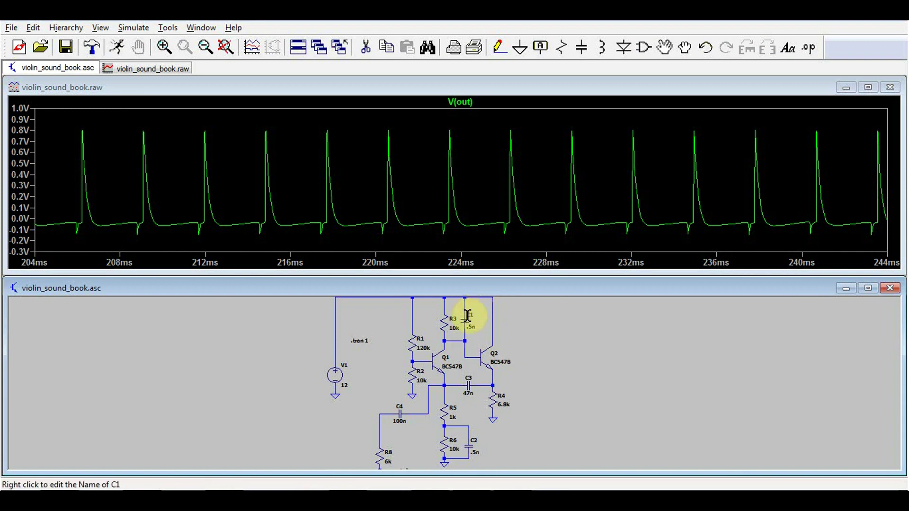
right_click(471, 316)
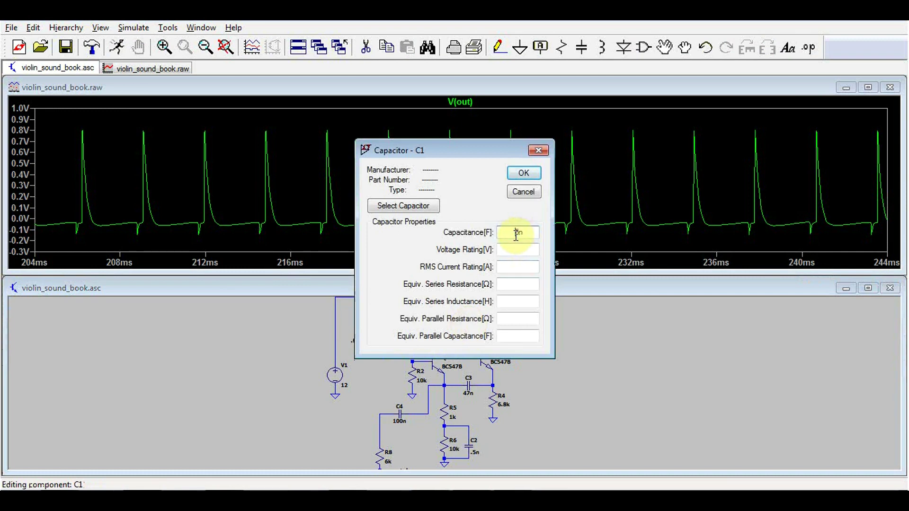
key(Return)
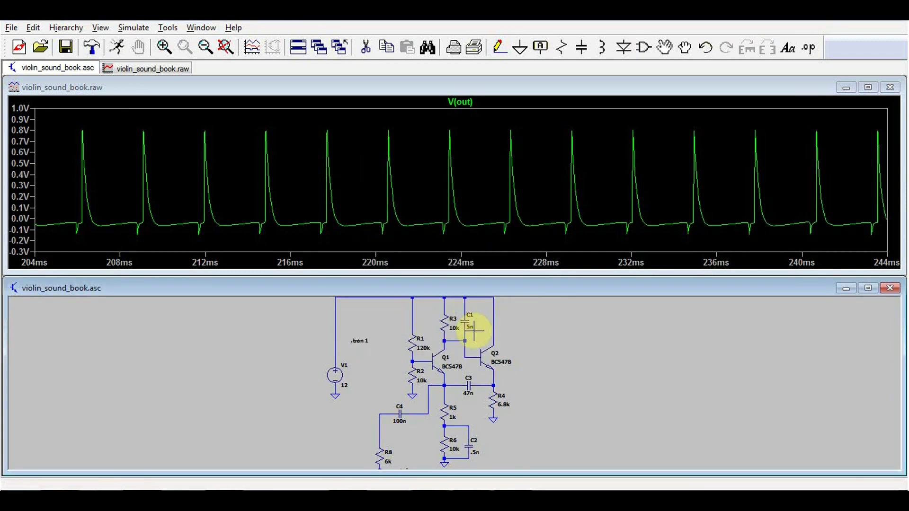
Re-run the simulation and zoom the V(out) plot to about 364–386 ms.
click(117, 46)
drag(335, 260, 416, 260)
mouse_move(305, 122)
mouse_down()
mouse_move(463, 229)
mouse_move(465, 249)
mouse_up()
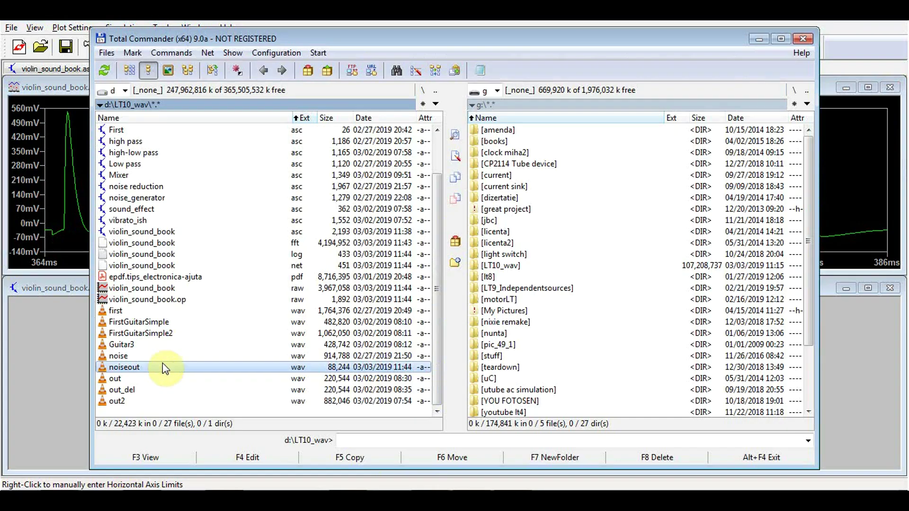
click(759, 39)
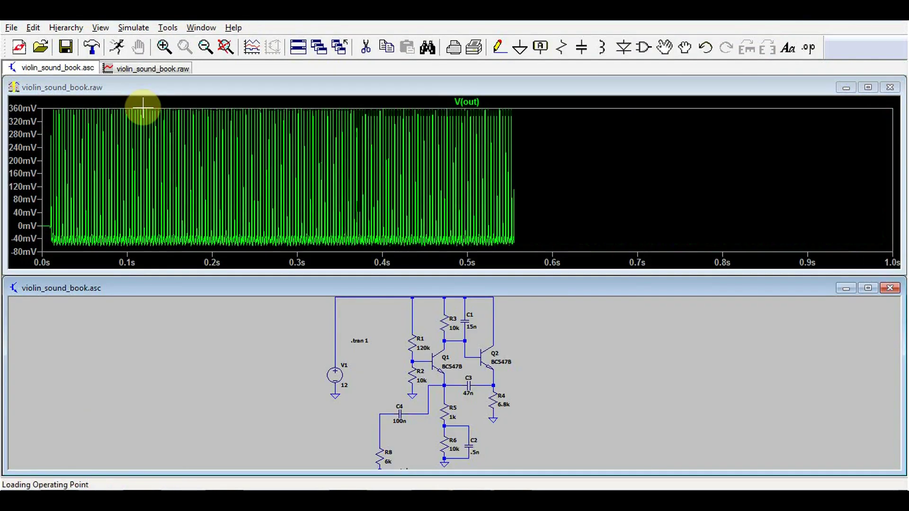
Zoom into part of the V(out) waveform.
drag(282, 98, 344, 208)
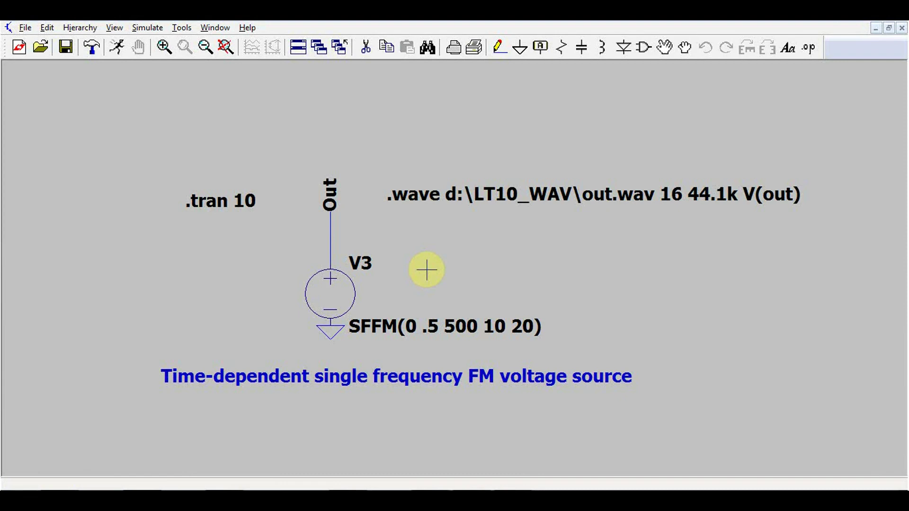
Simulate the FM siren, reviewing V3's SFFM(0 .5 500 10 20) settings before re-running.
click(117, 46)
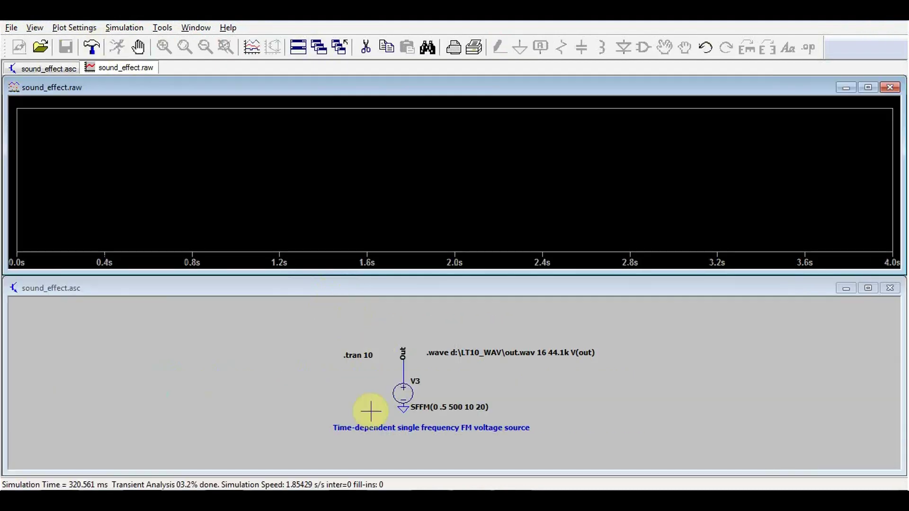
right_click(406, 390)
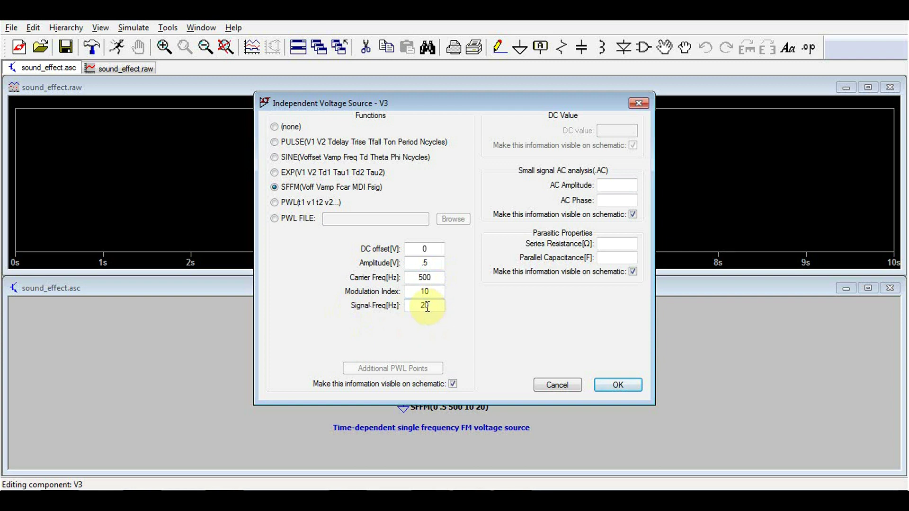
click(611, 386)
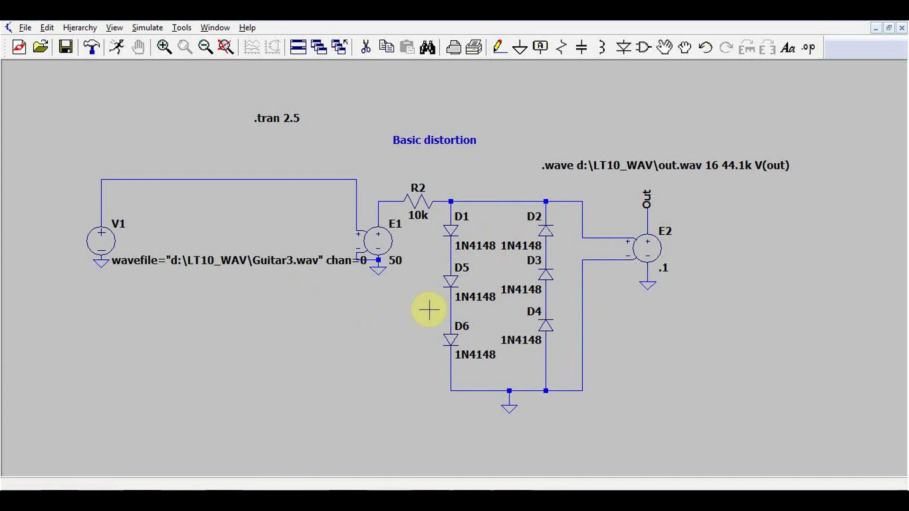
Simulate the Basic distortion circuit, probe V(out) on the out net, and restart the run.
click(117, 47)
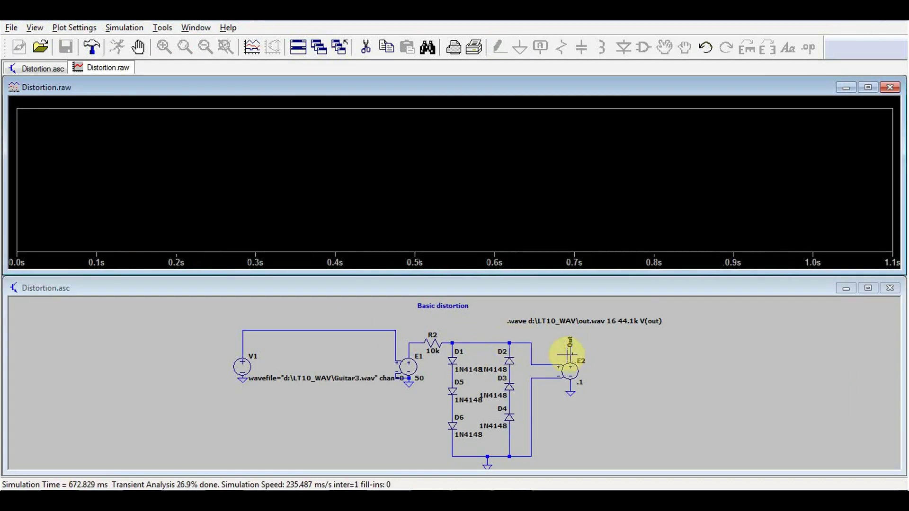
click(570, 356)
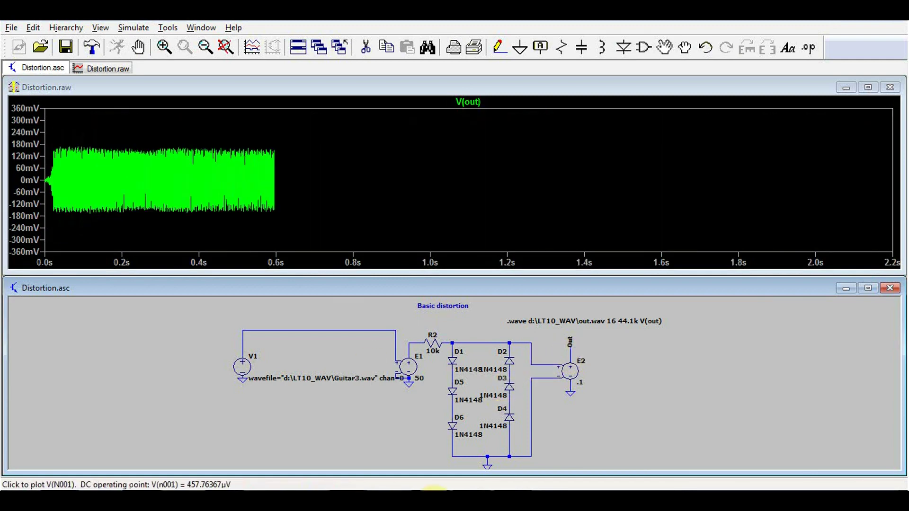
click(138, 47)
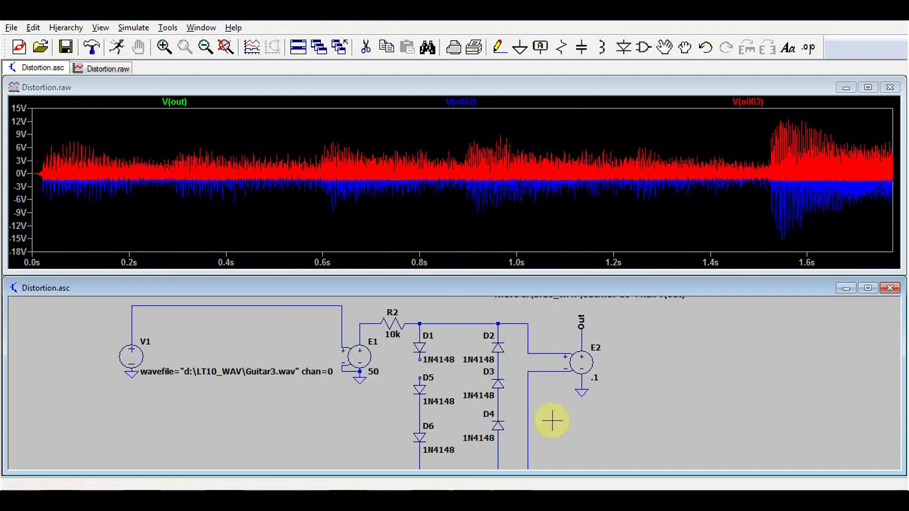
Zoom around the distortion schematic and re-run its simulation from 0 s.
scroll(542, 390, up, 2)
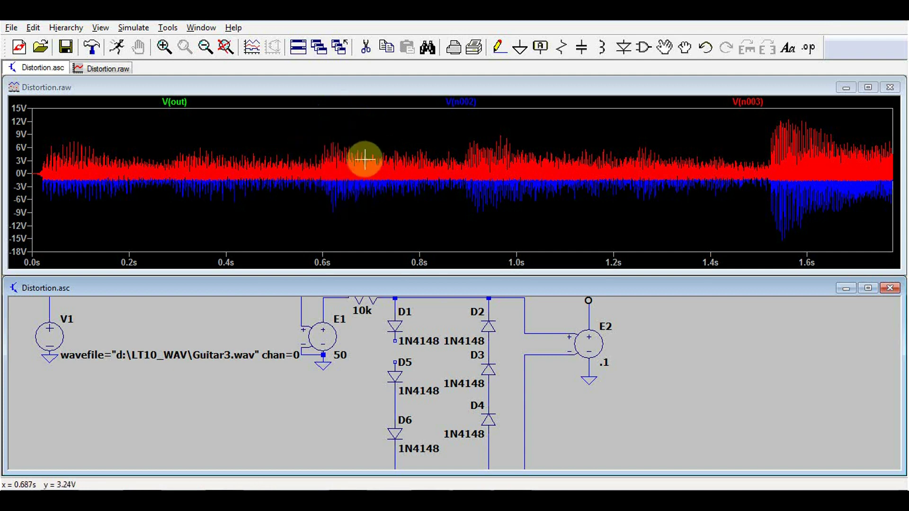
scroll(436, 399, down, 3)
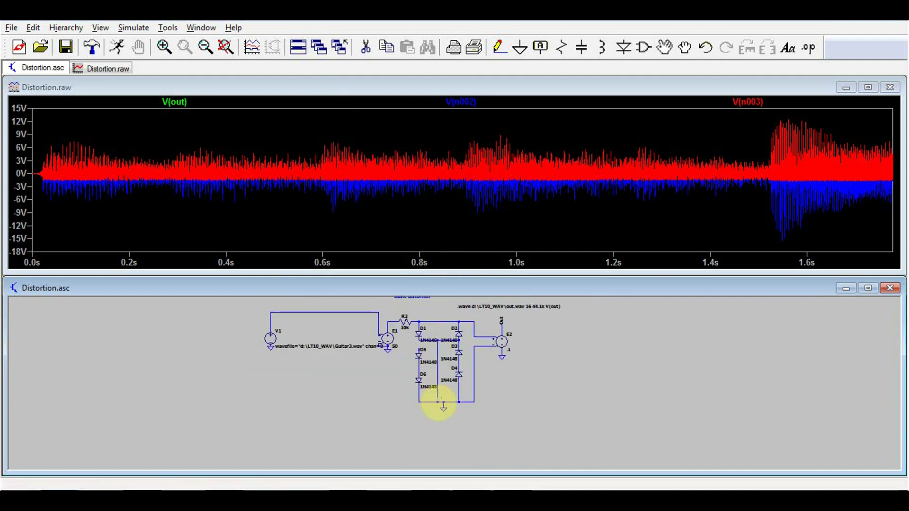
scroll(435, 400, up, 3)
click(119, 48)
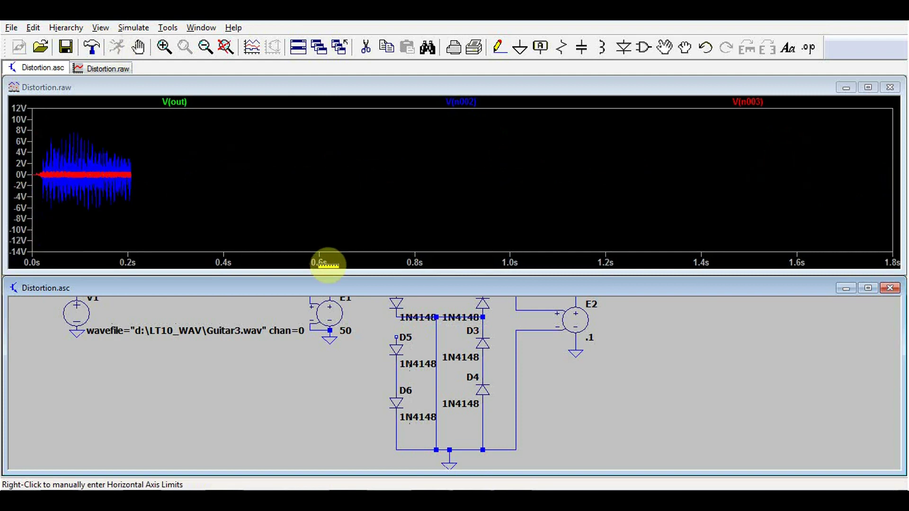
scroll(573, 404, down, 2)
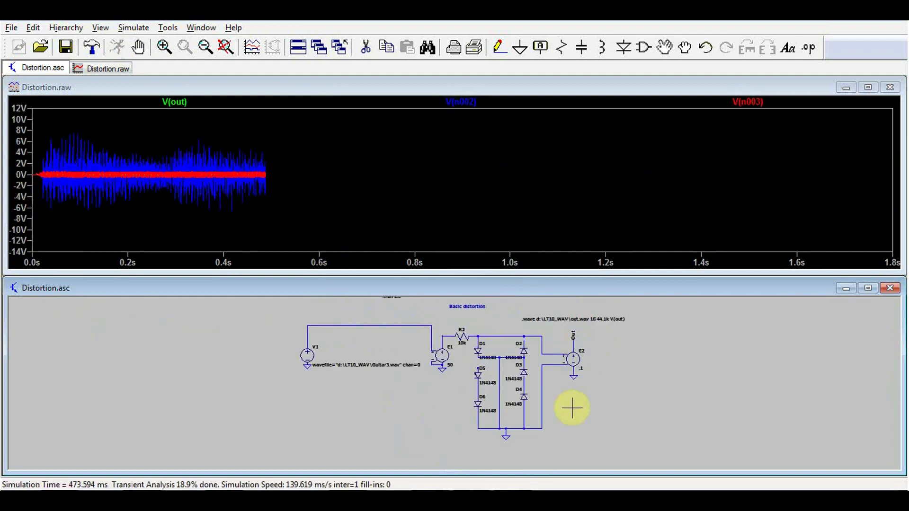
scroll(548, 356, up, 2)
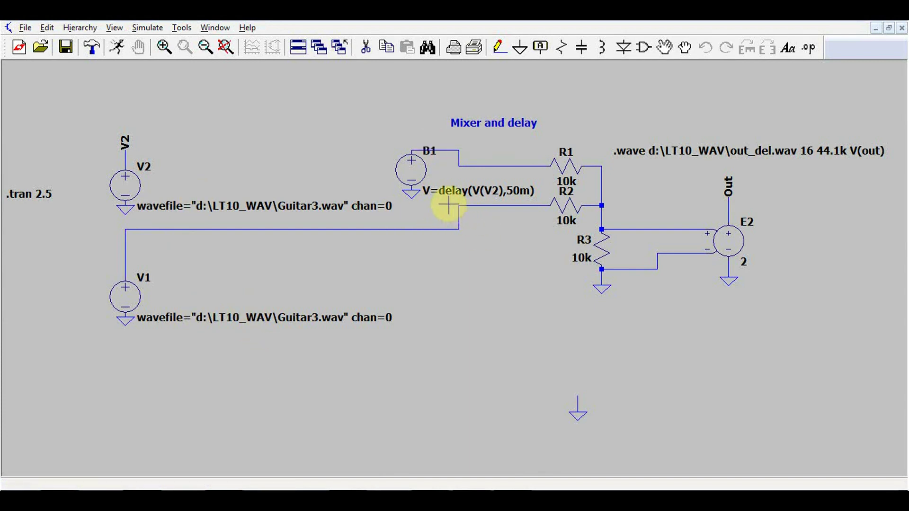
Simulate the mixer, plot V(out), and change B1's delay from 50m to 3m.
click(116, 46)
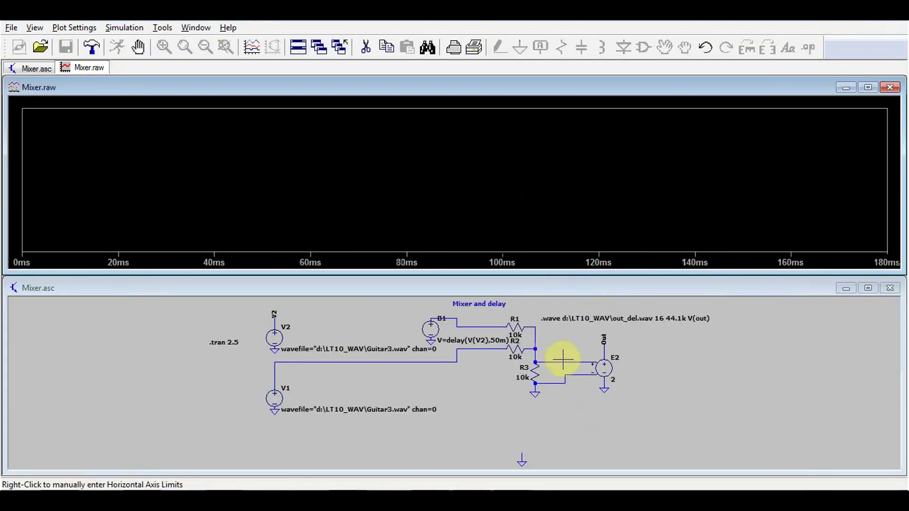
click(604, 351)
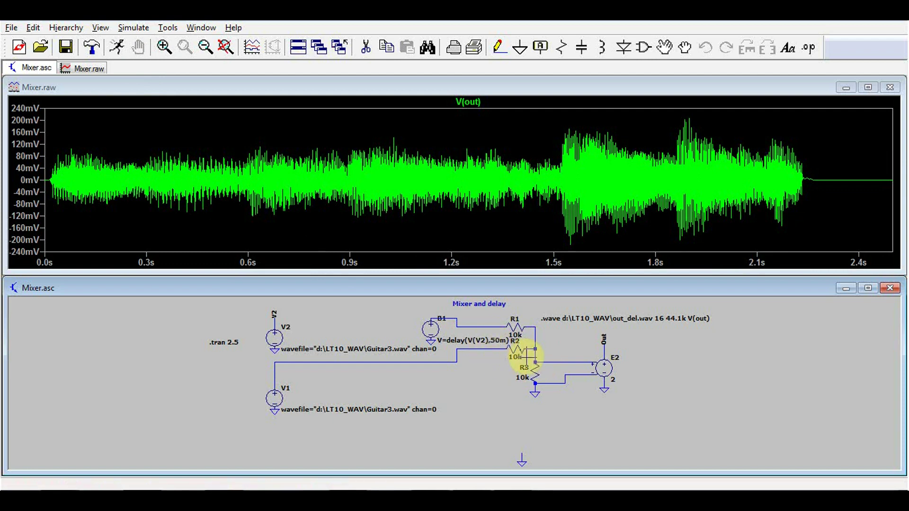
right_click(493, 340)
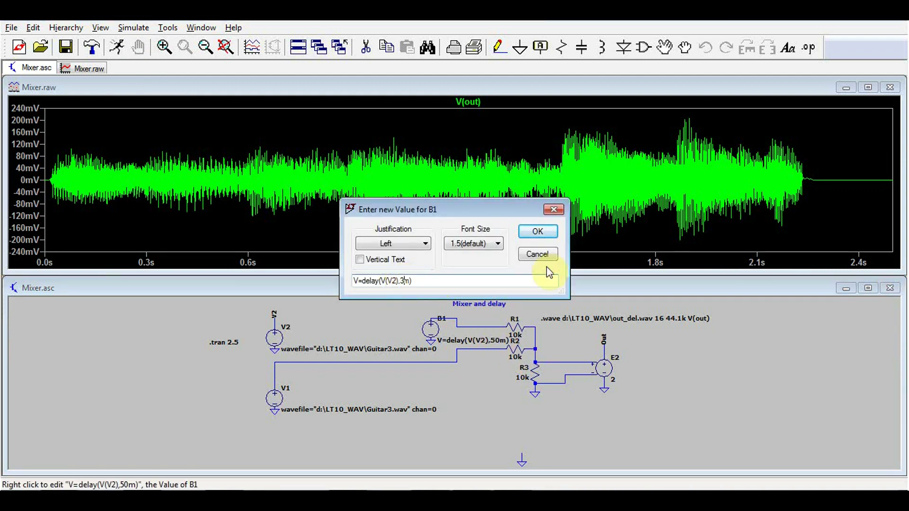
click(538, 231)
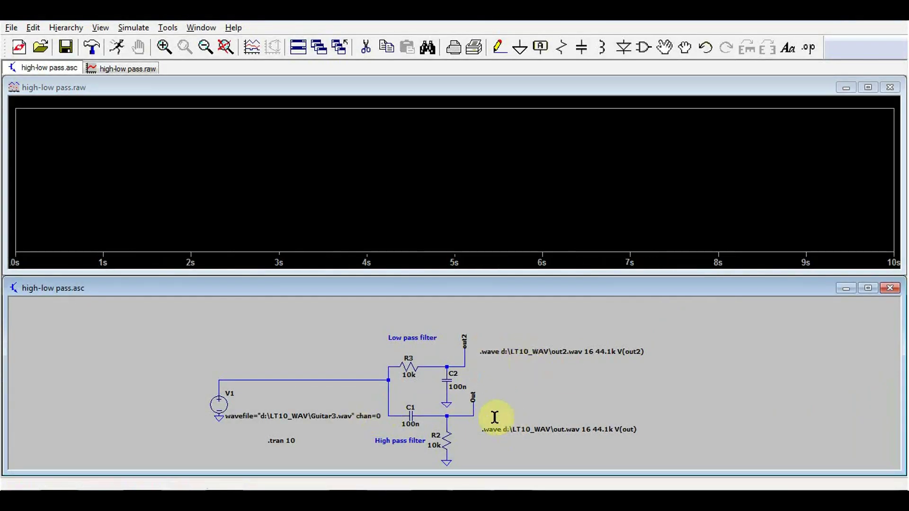
Simulate the filter circuit and offset the V(n001) trace to V(n001)-0.5.
scroll(438, 388, up, 1)
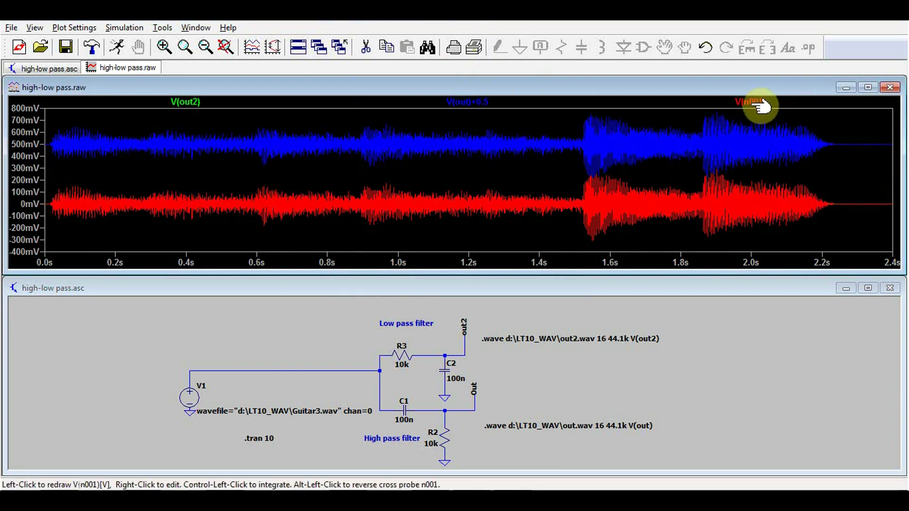
right_click(758, 103)
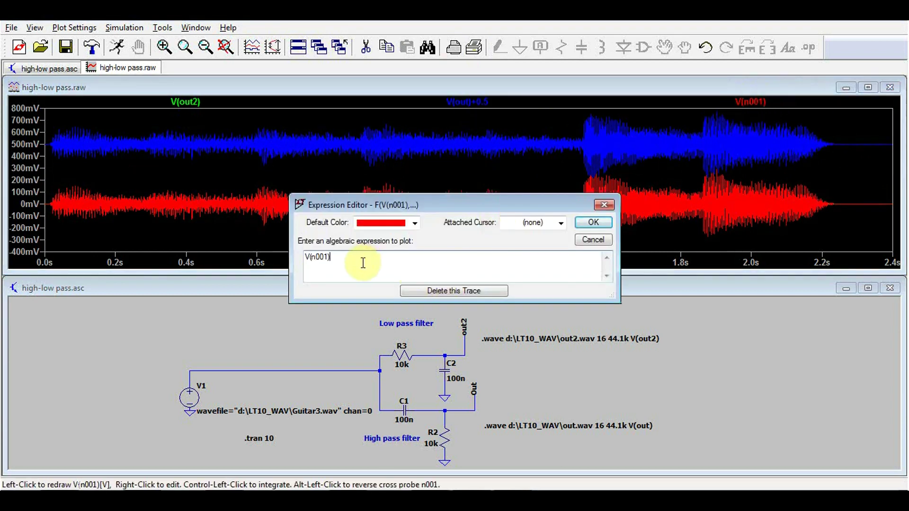
text(-0/)
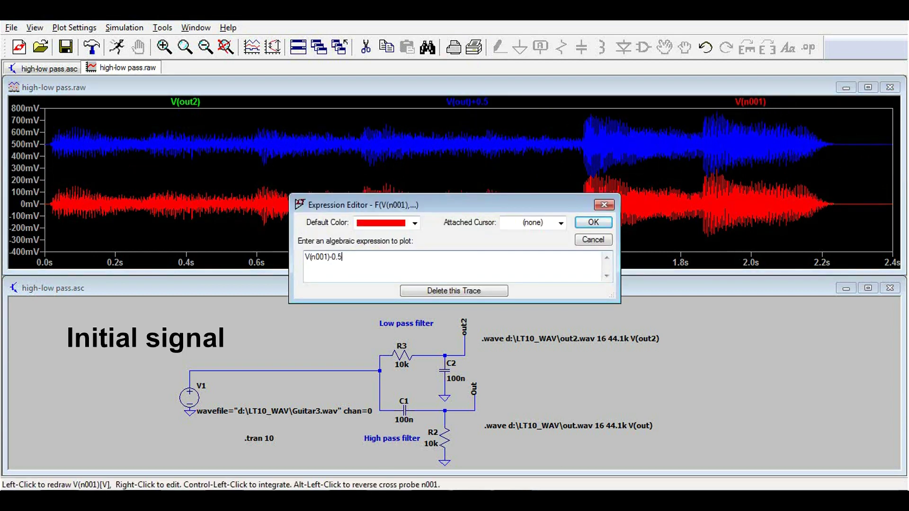
text(5)
key(Return)
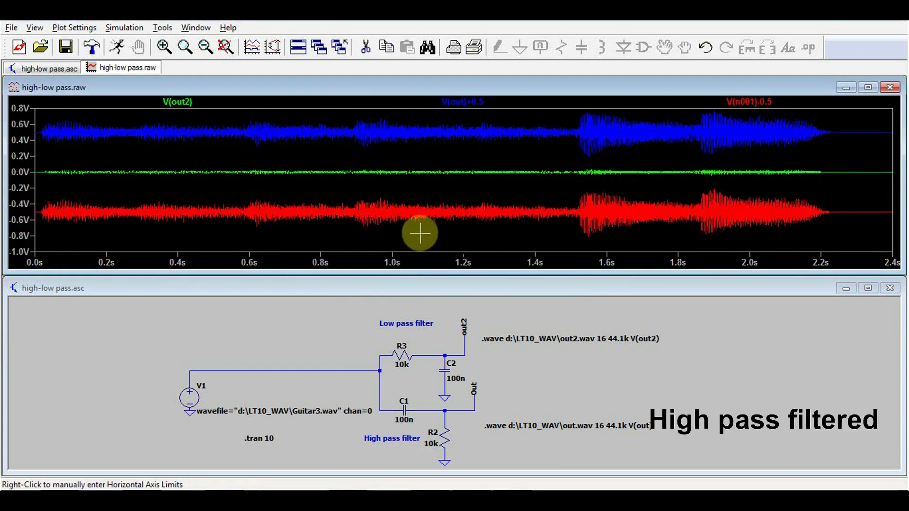